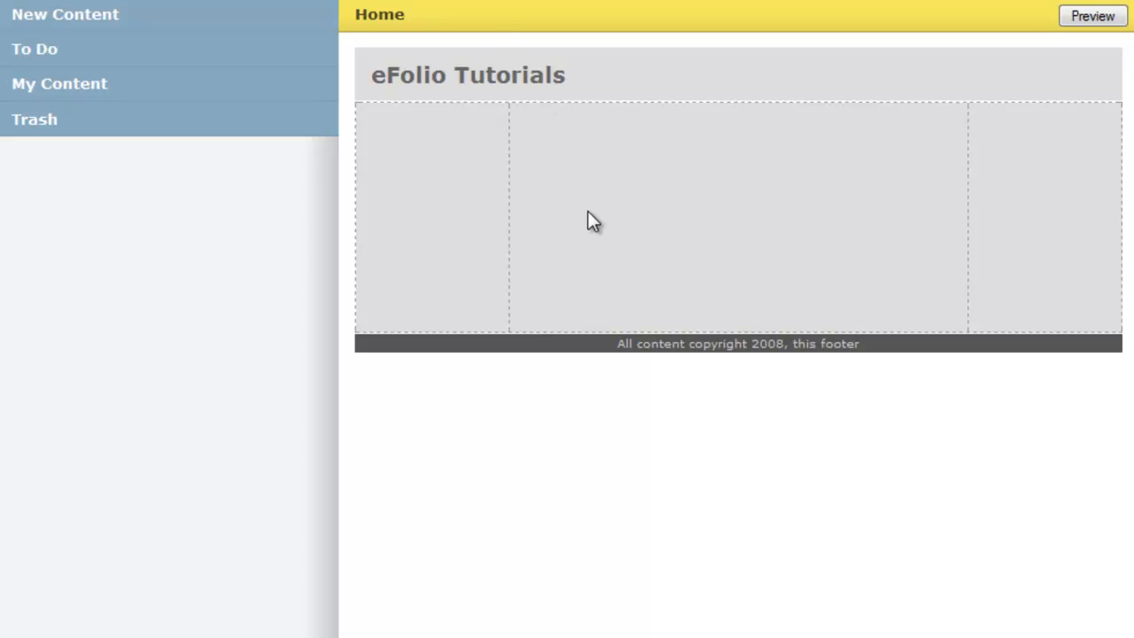
Step: Add the US map image from My Content into the Home page's centre column
click(79, 92)
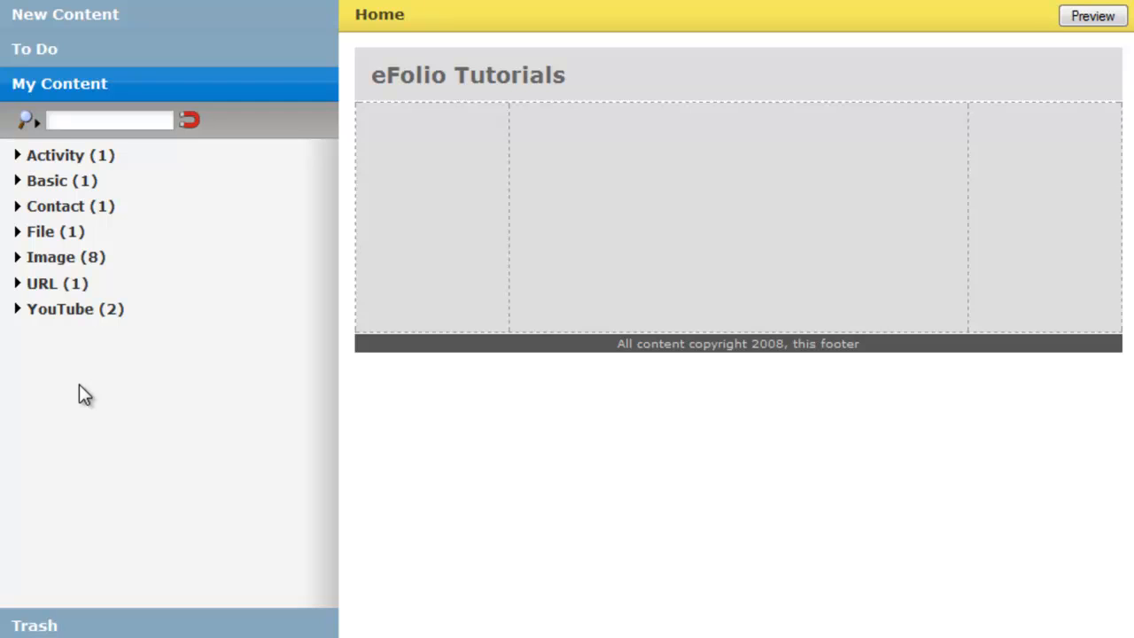
click(17, 257)
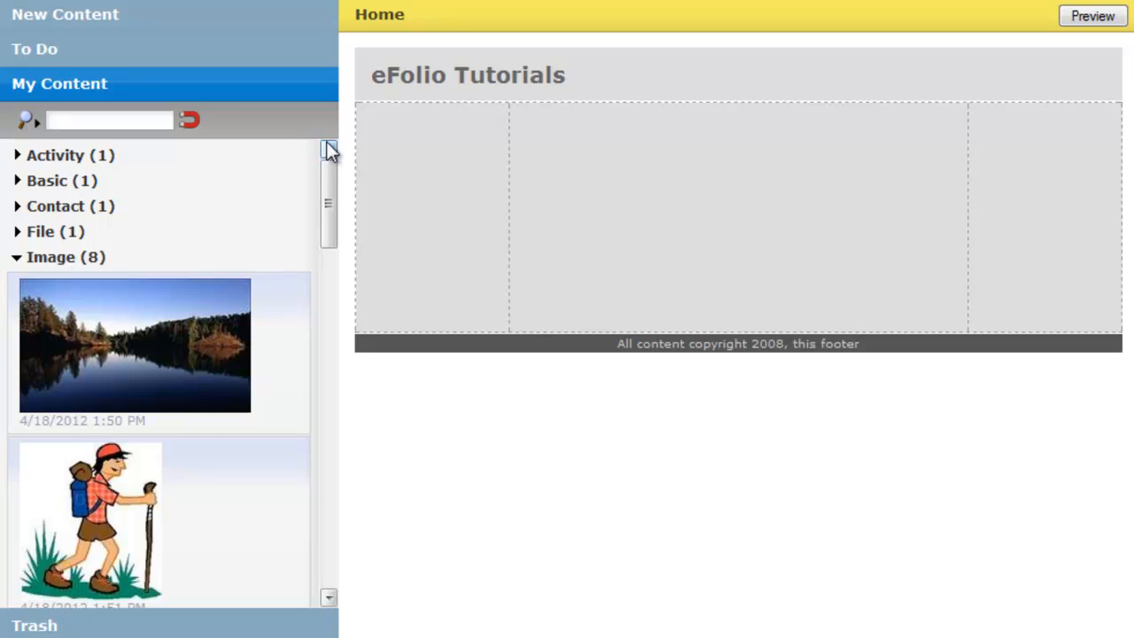
drag(325, 173, 311, 532)
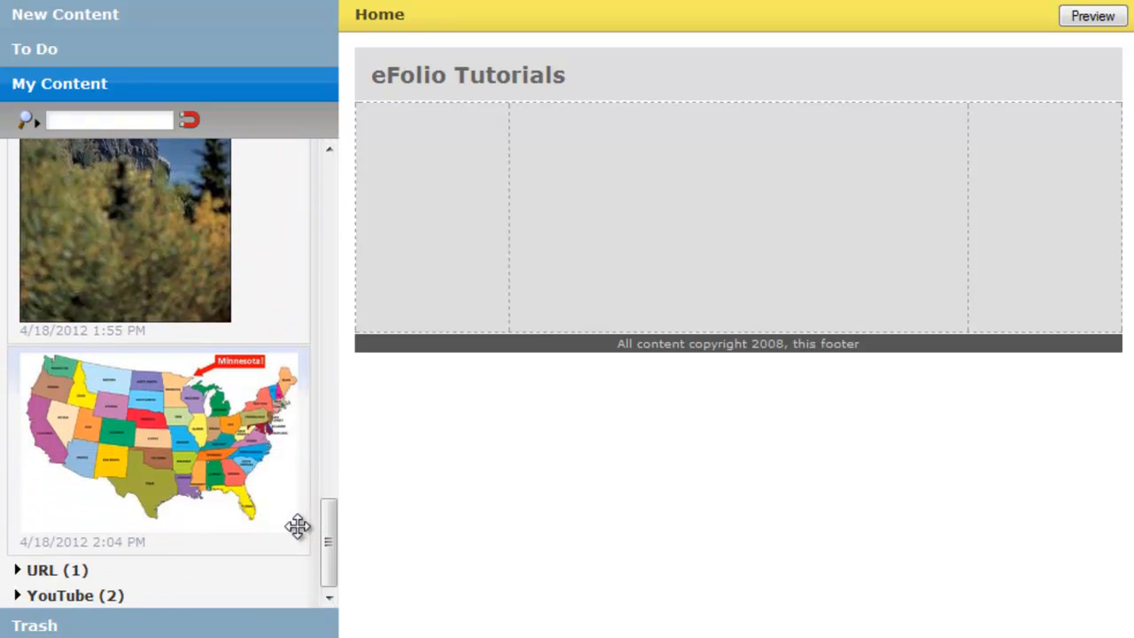
drag(112, 454, 543, 126)
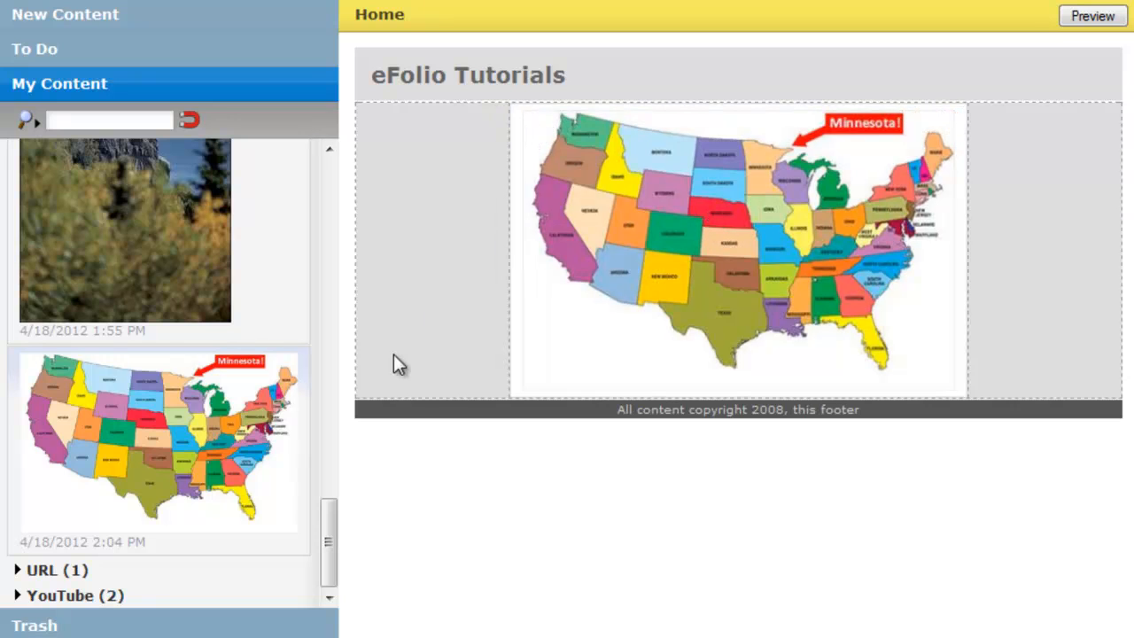
Step: Place the "Welcome to my eFolio" basic item into the Home page's left column
drag(329, 532, 344, 162)
click(63, 262)
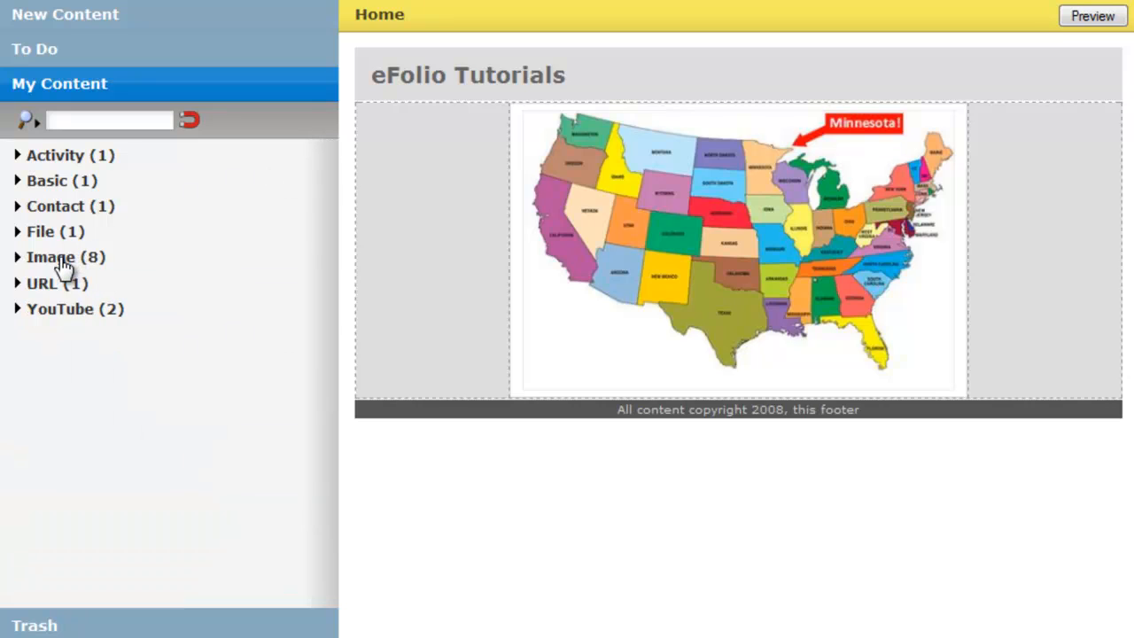
click(42, 182)
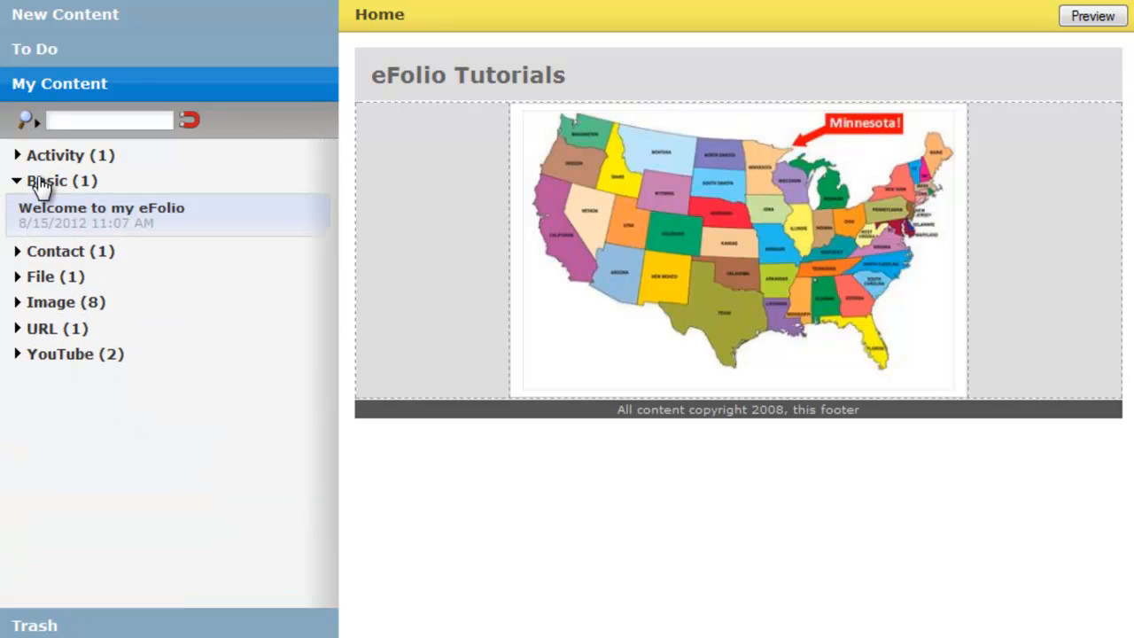
drag(70, 215, 398, 149)
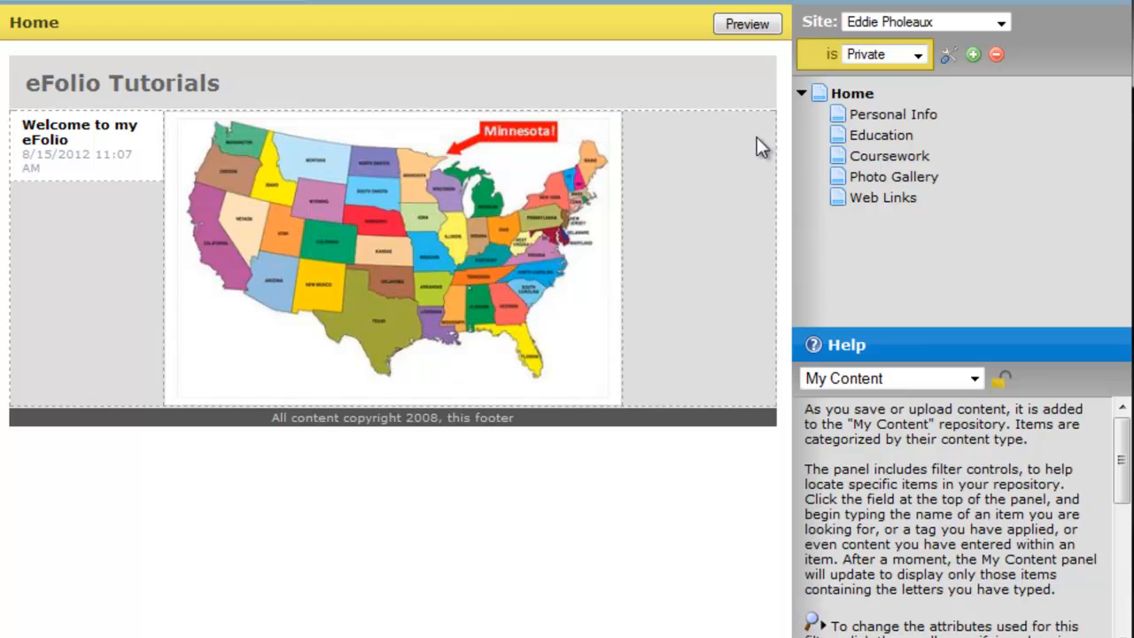
Step: Open the Personal Info, Education and Coursework pages to review their content
click(877, 119)
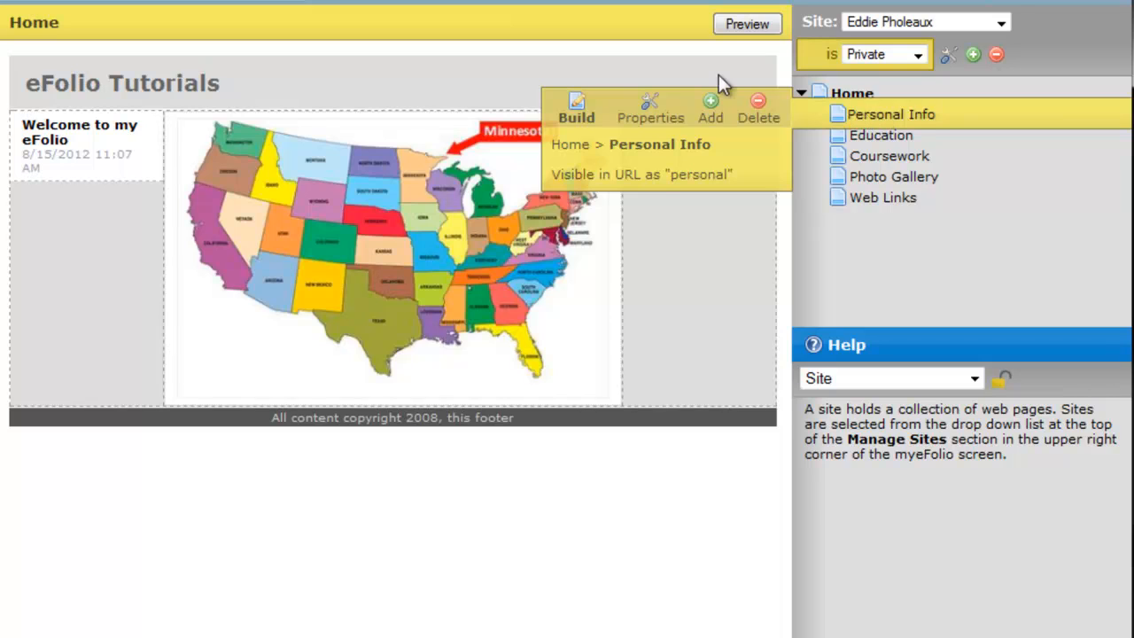
click(576, 107)
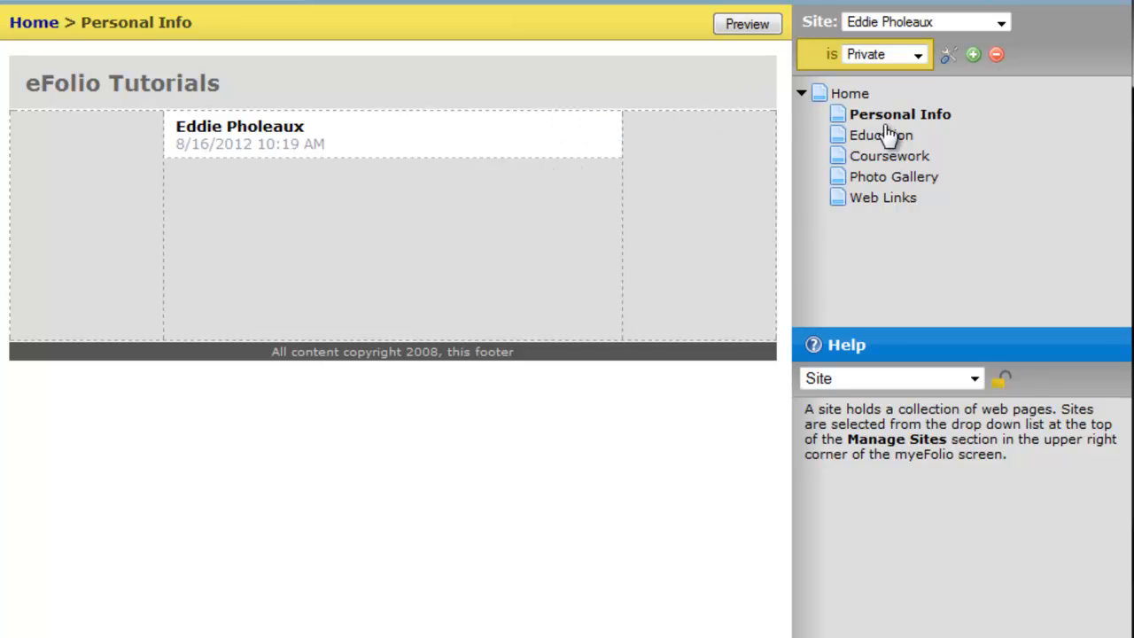
mouse_move(888, 140)
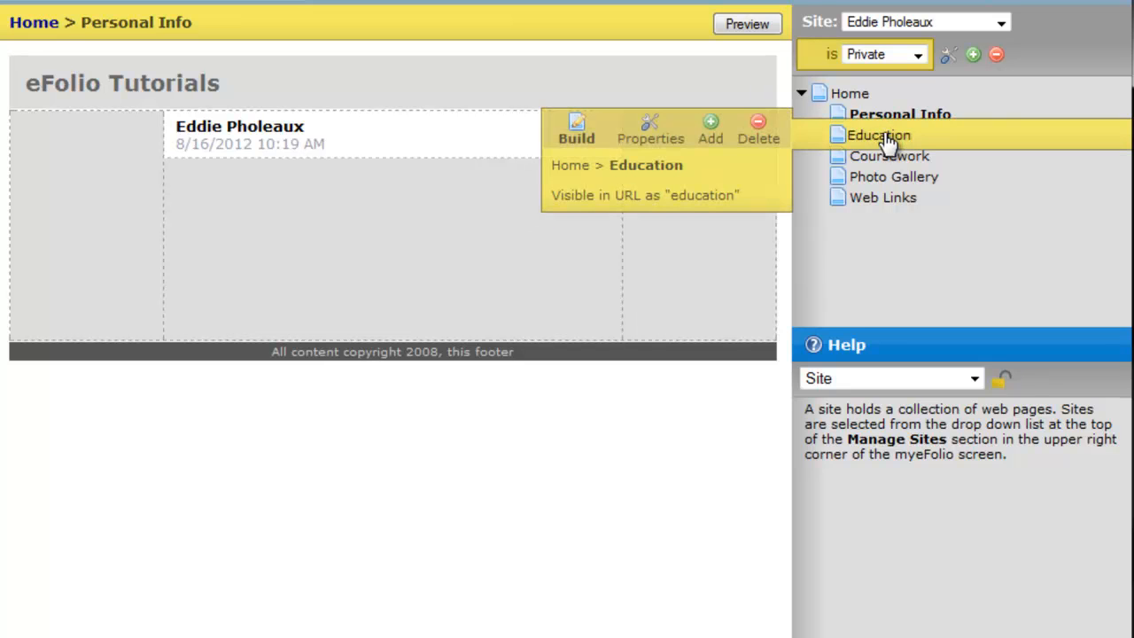
click(575, 134)
drag(779, 89, 753, 241)
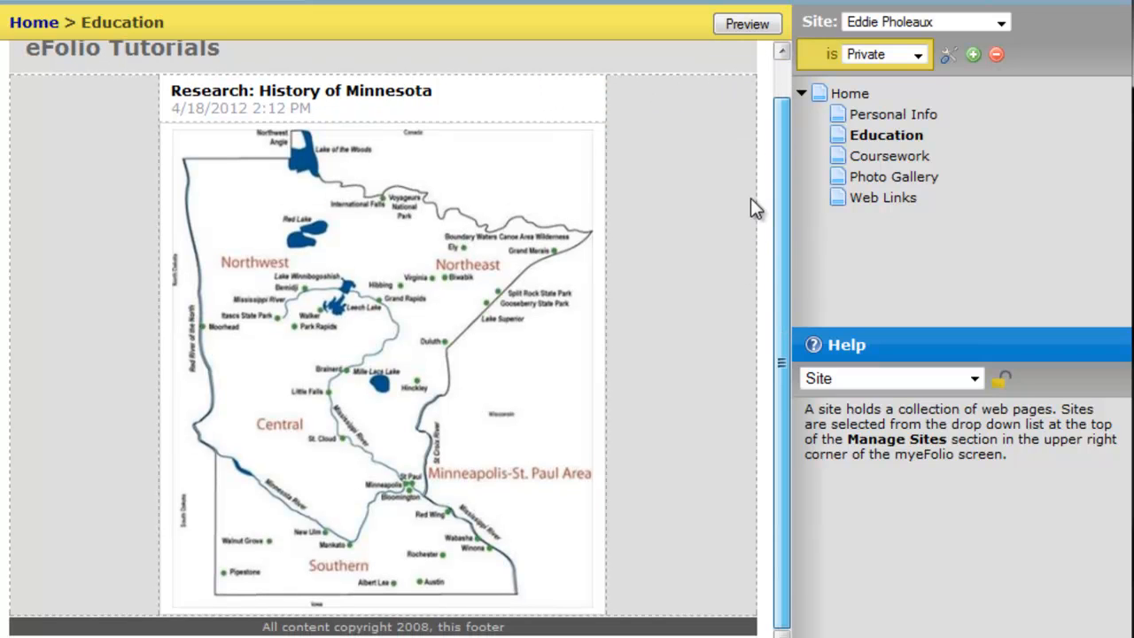
scroll(742, 142, up, 1)
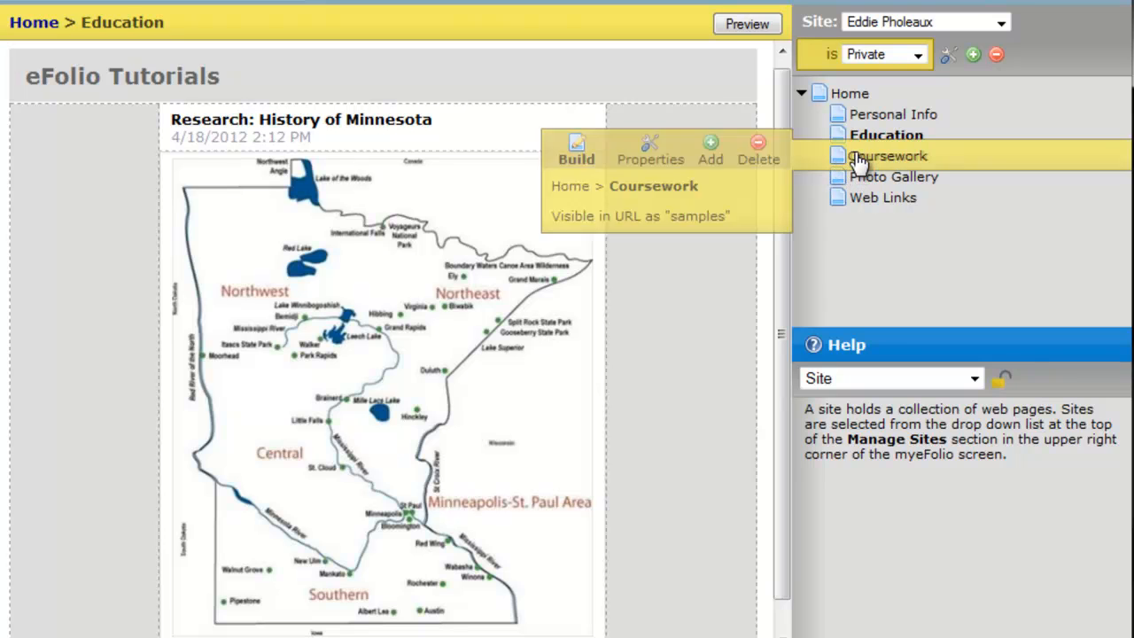
mouse_move(892, 168)
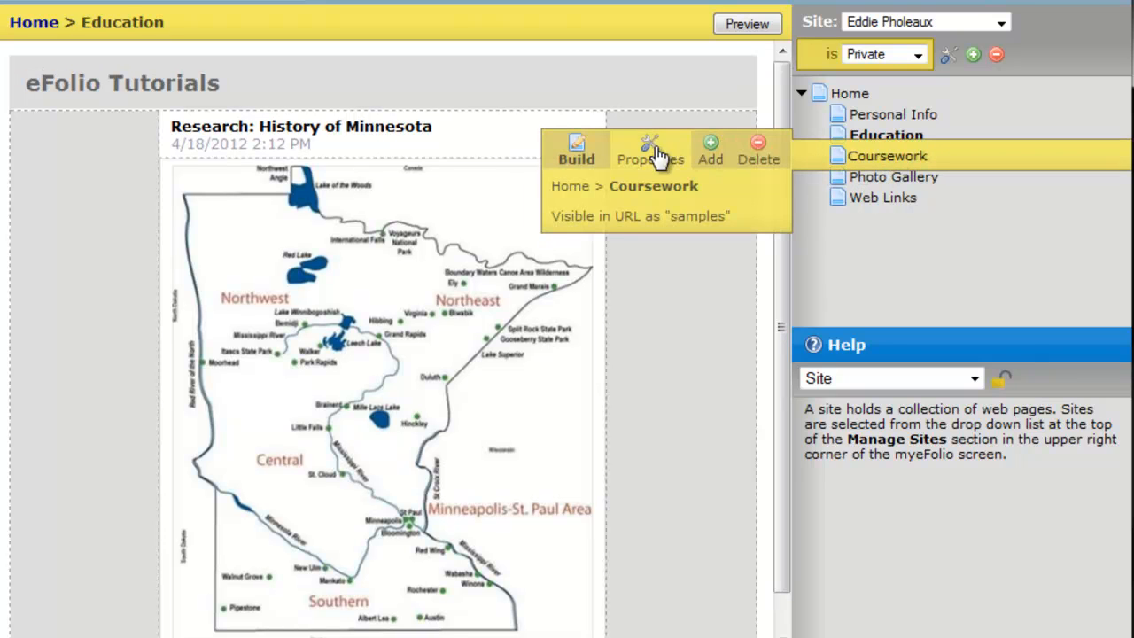
click(577, 153)
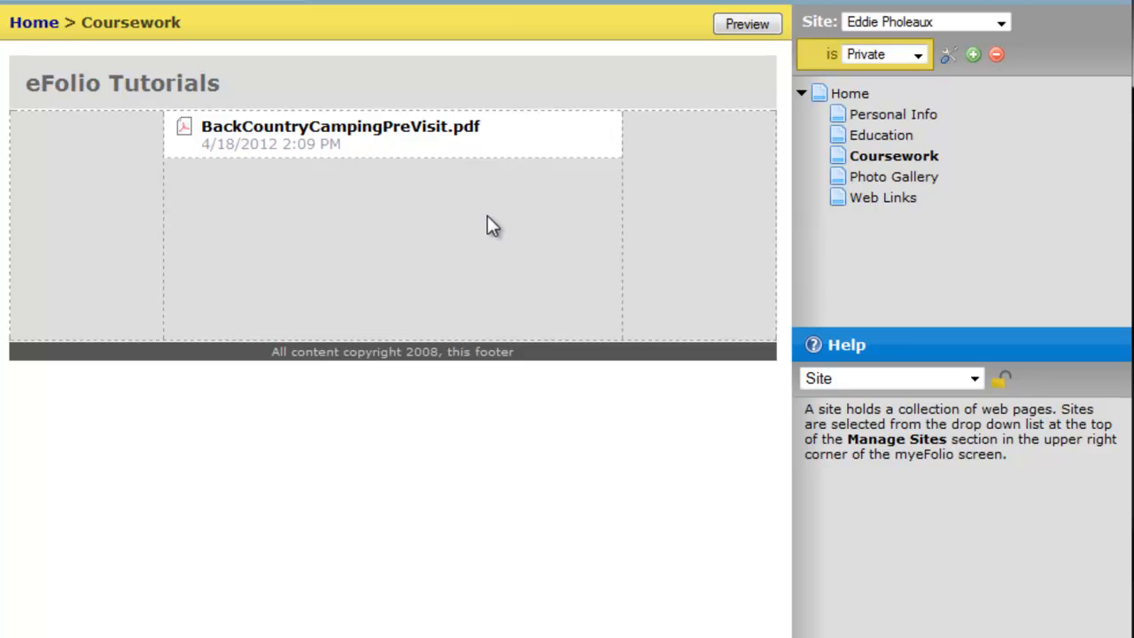
Step: Rename the Coursework page to Resources with the URL shortcut resources
click(908, 163)
click(659, 156)
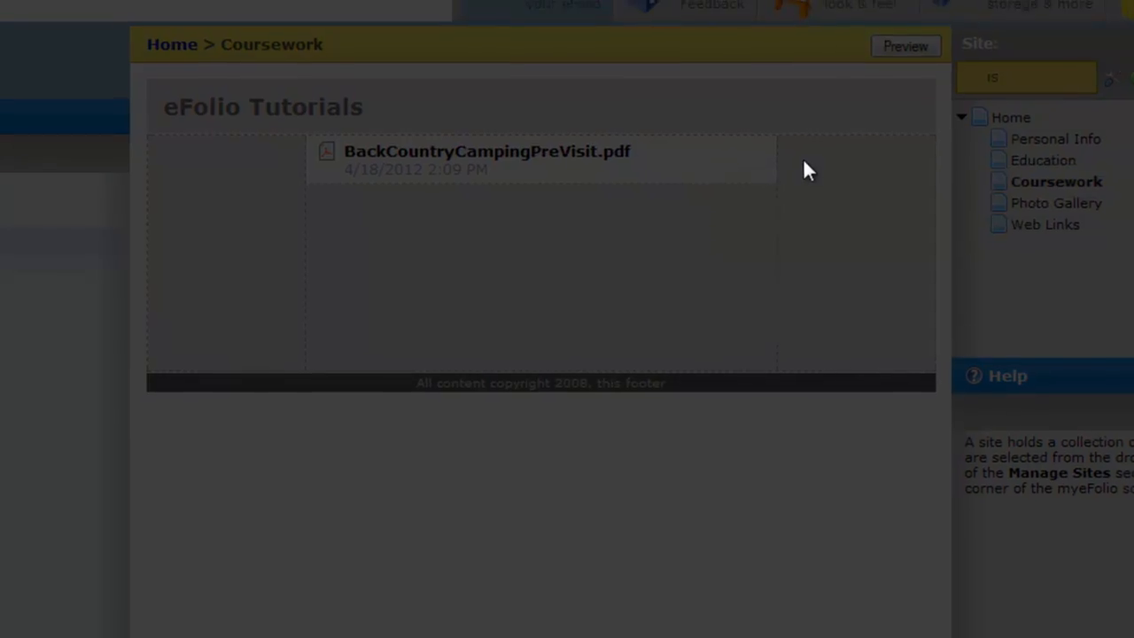
drag(317, 89, 160, 88)
text(Re)
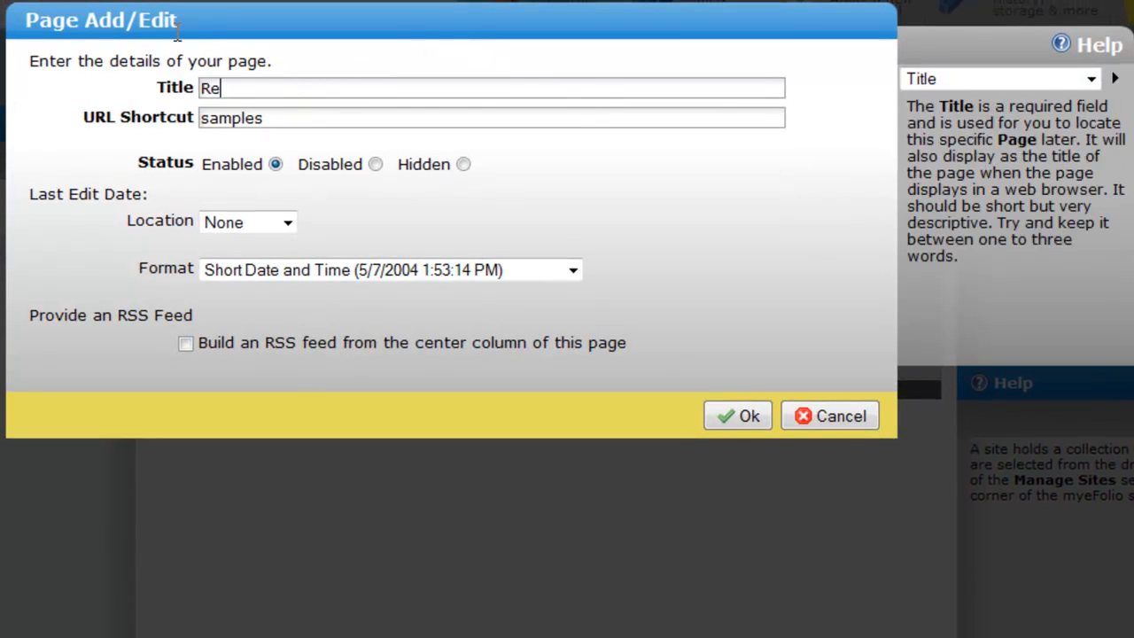
text(sorces)
click(239, 88)
text(u)
drag(301, 118, 171, 129)
text(res)
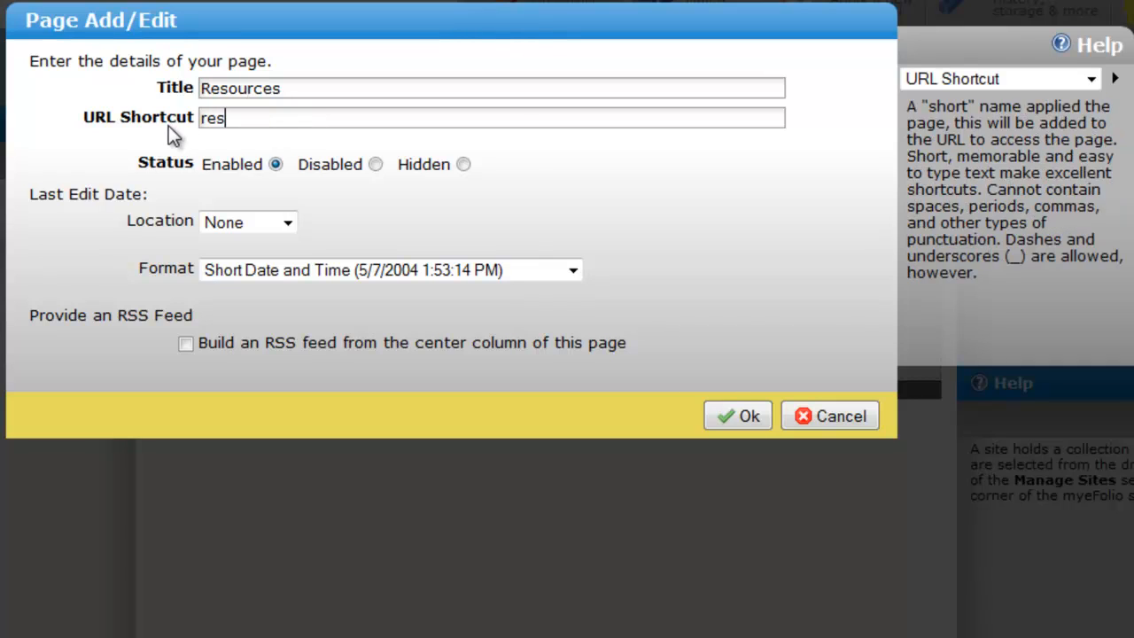
text(ources)
click(722, 418)
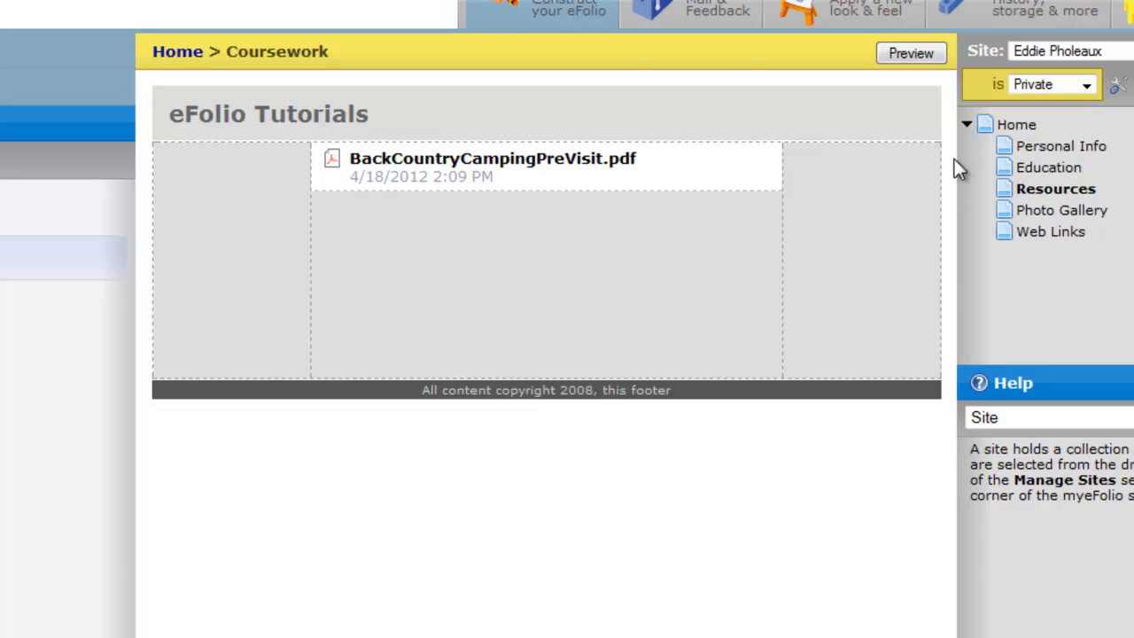
Step: Open the Education page and change its title to Personal Learning
click(1048, 177)
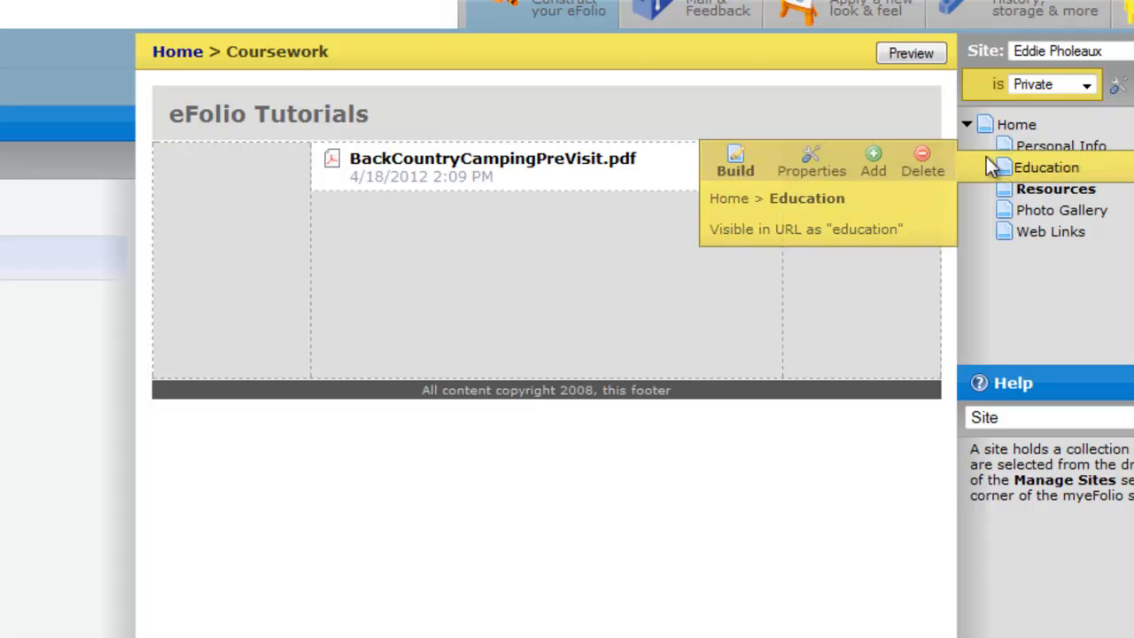
click(726, 170)
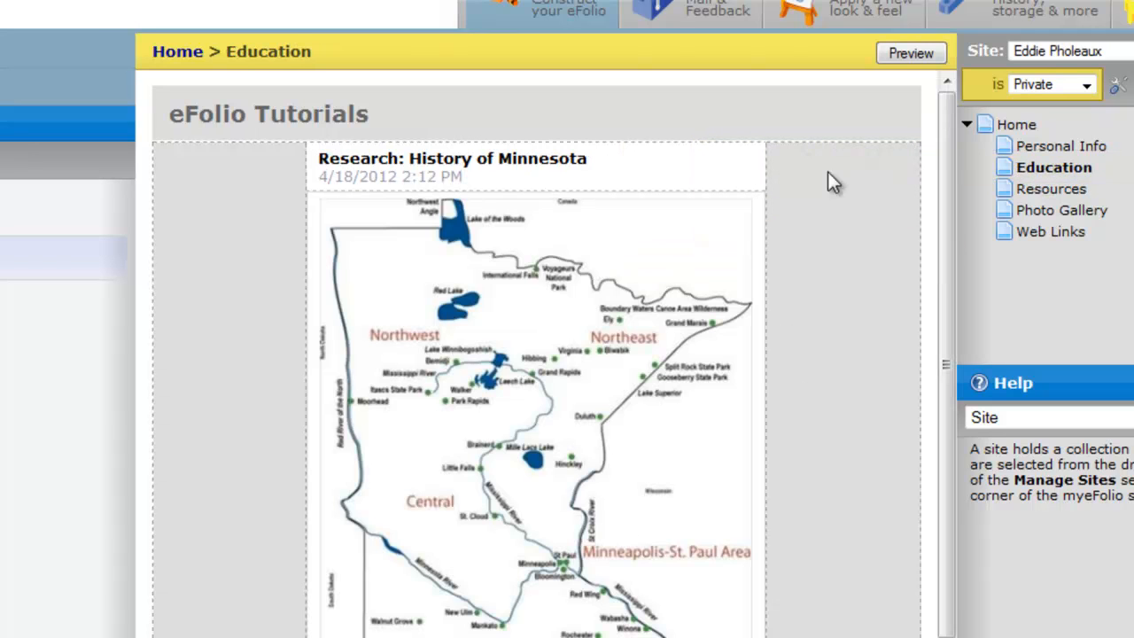
click(1055, 179)
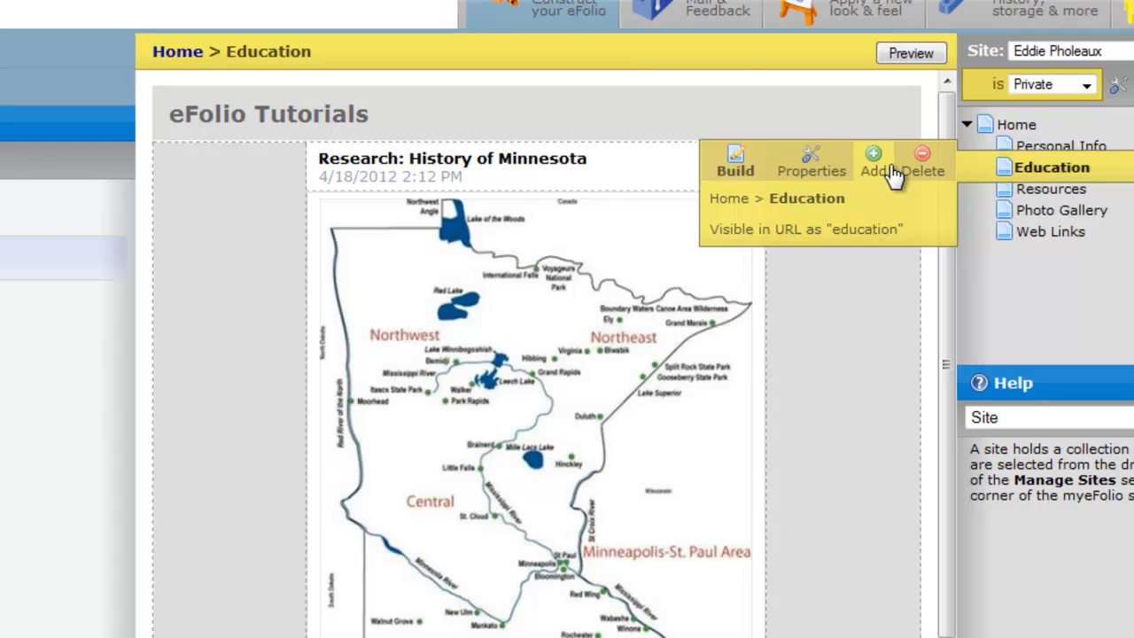
click(800, 167)
click(295, 87)
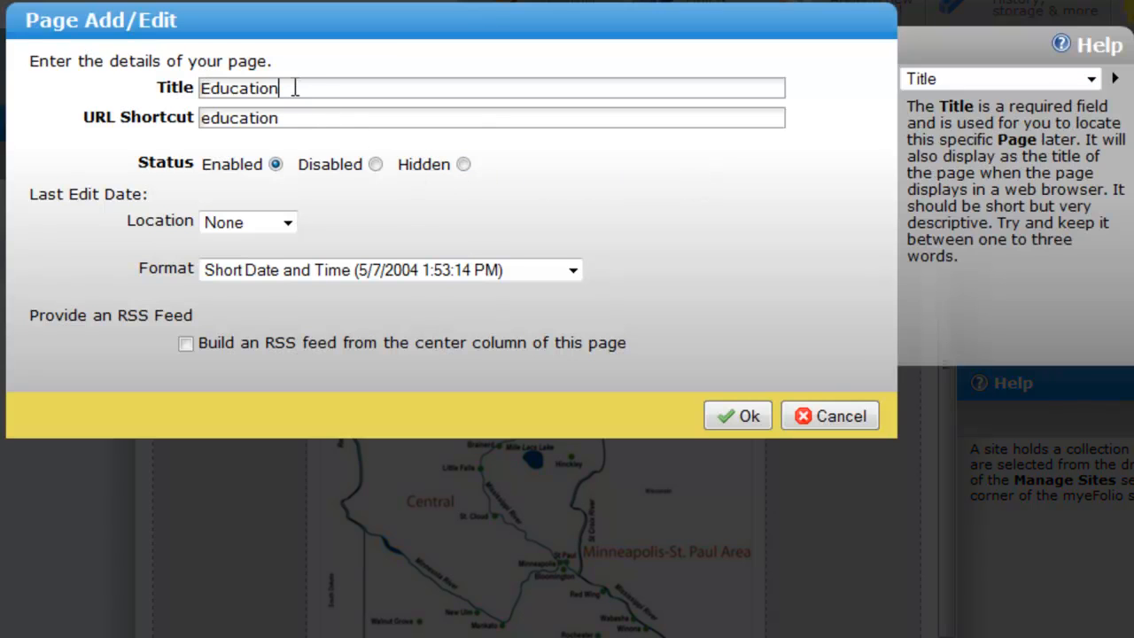
drag(295, 88, 135, 92)
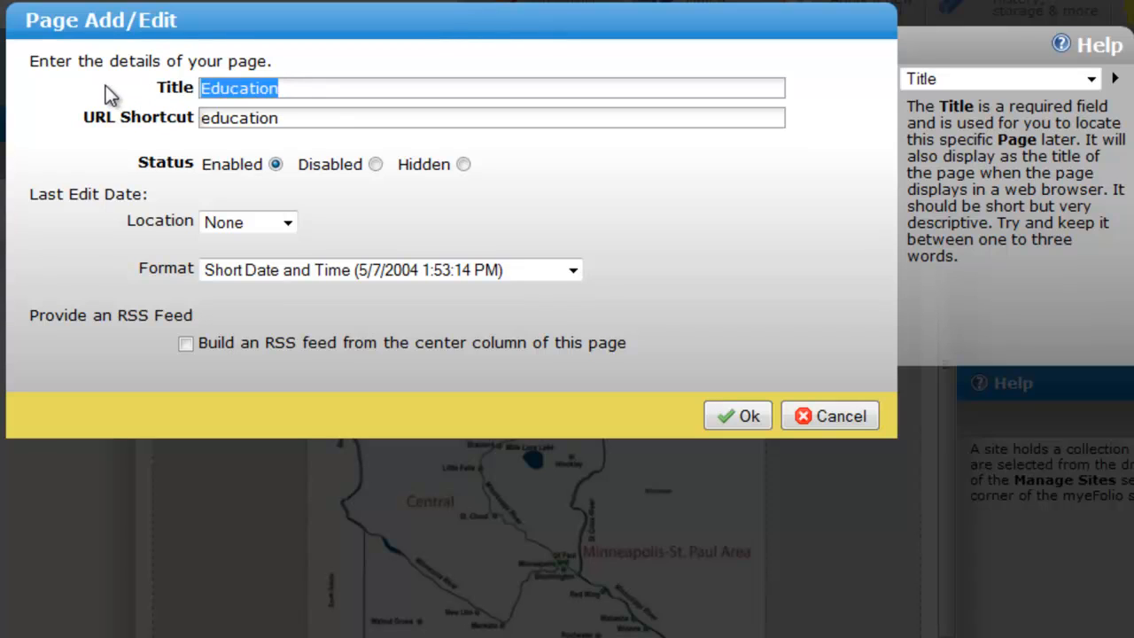
text(Personal Learning)
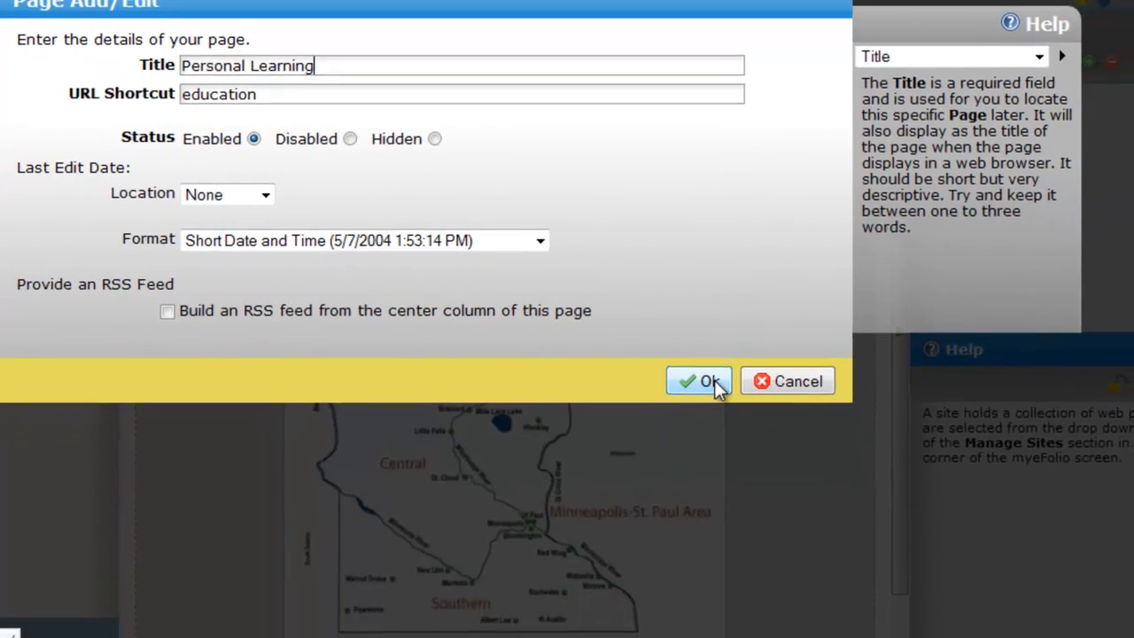
click(744, 416)
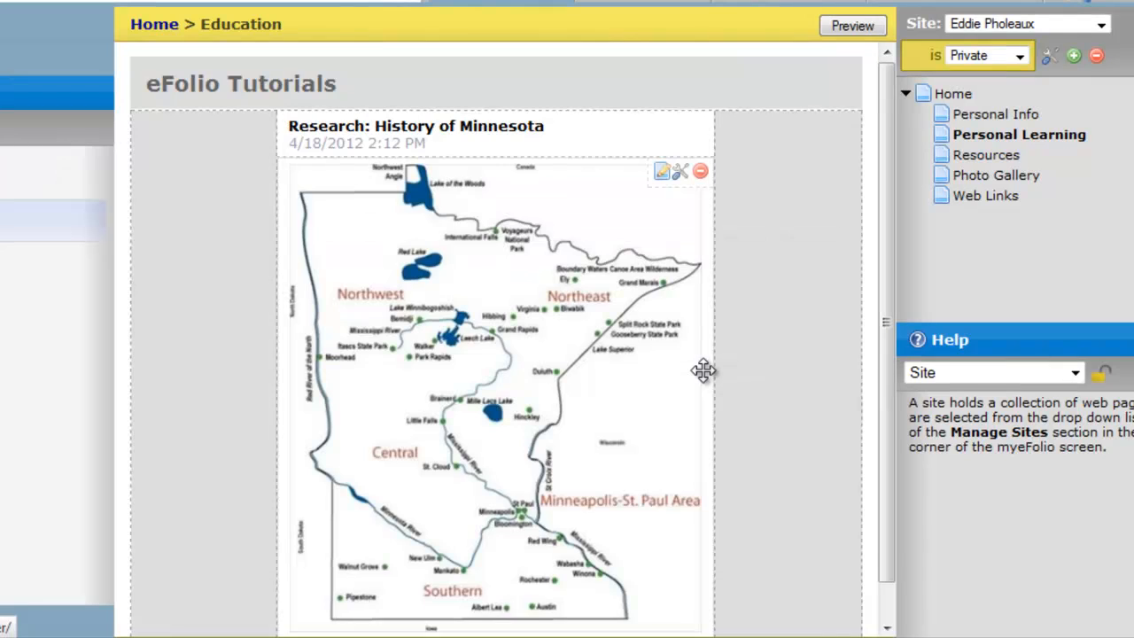
Step: Open the Photo Gallery, Web Links and Home pages to review their content
click(1004, 177)
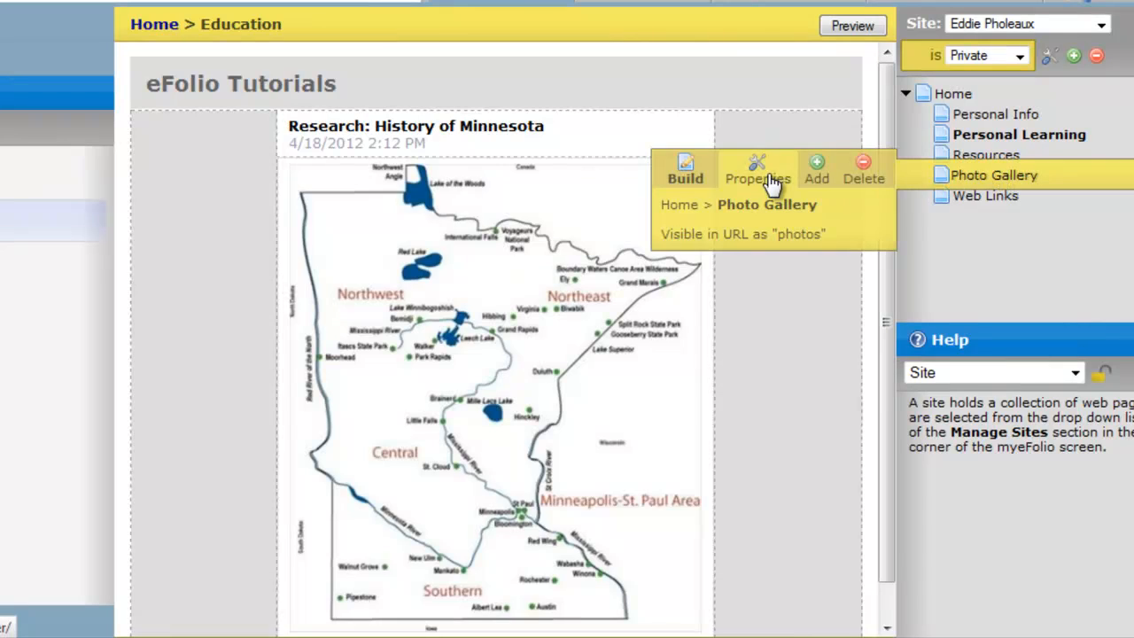
click(680, 170)
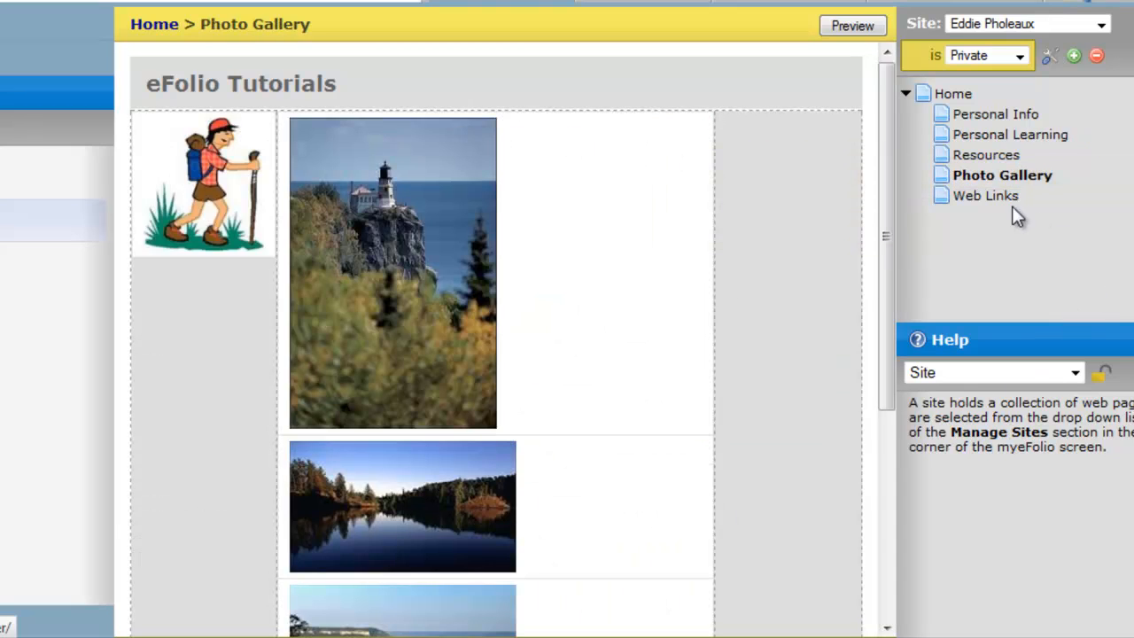
click(990, 198)
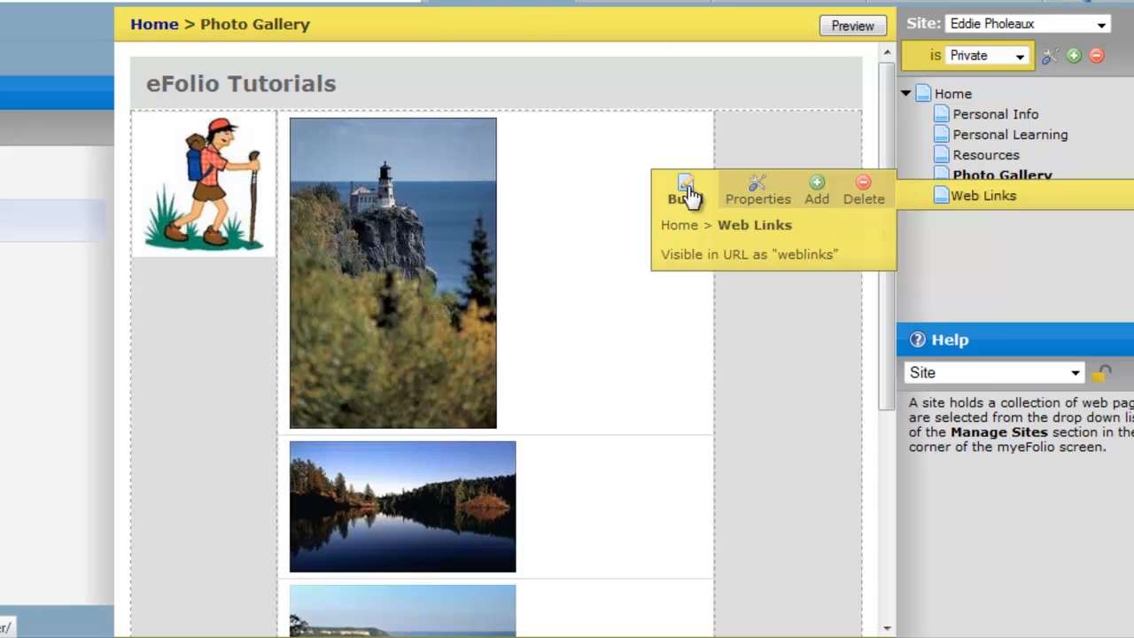
click(683, 189)
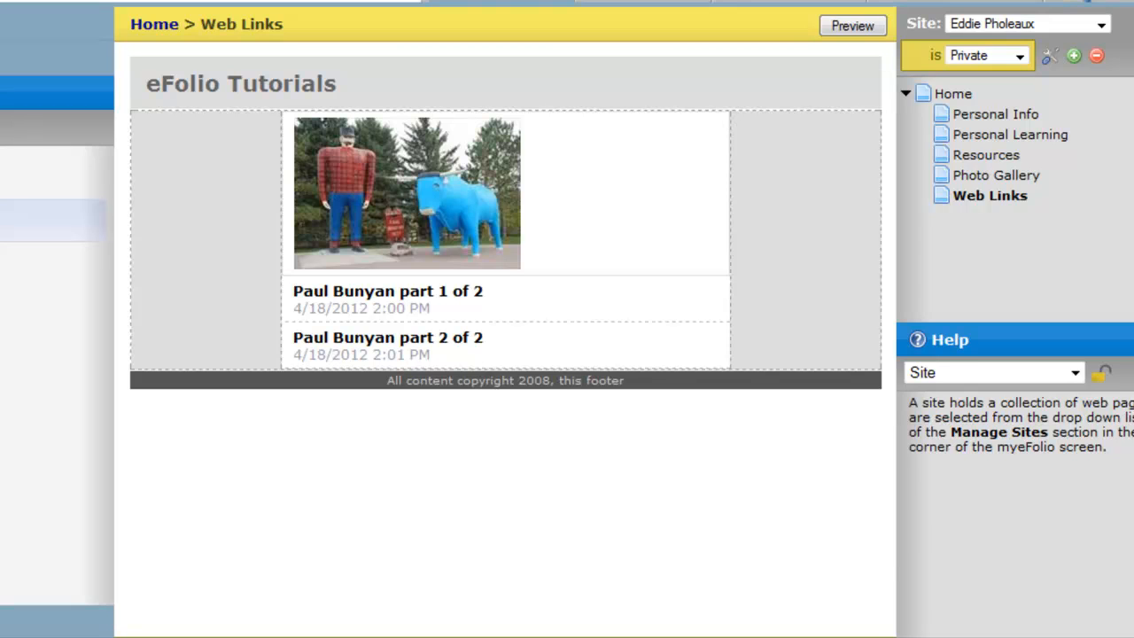
click(9, 621)
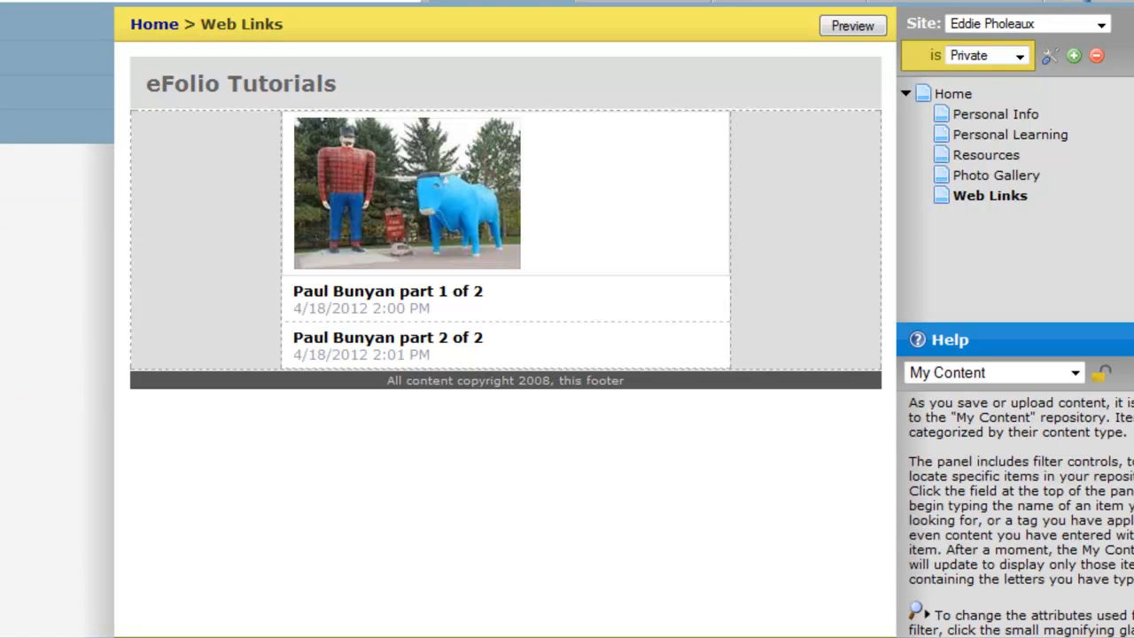
click(961, 93)
click(684, 89)
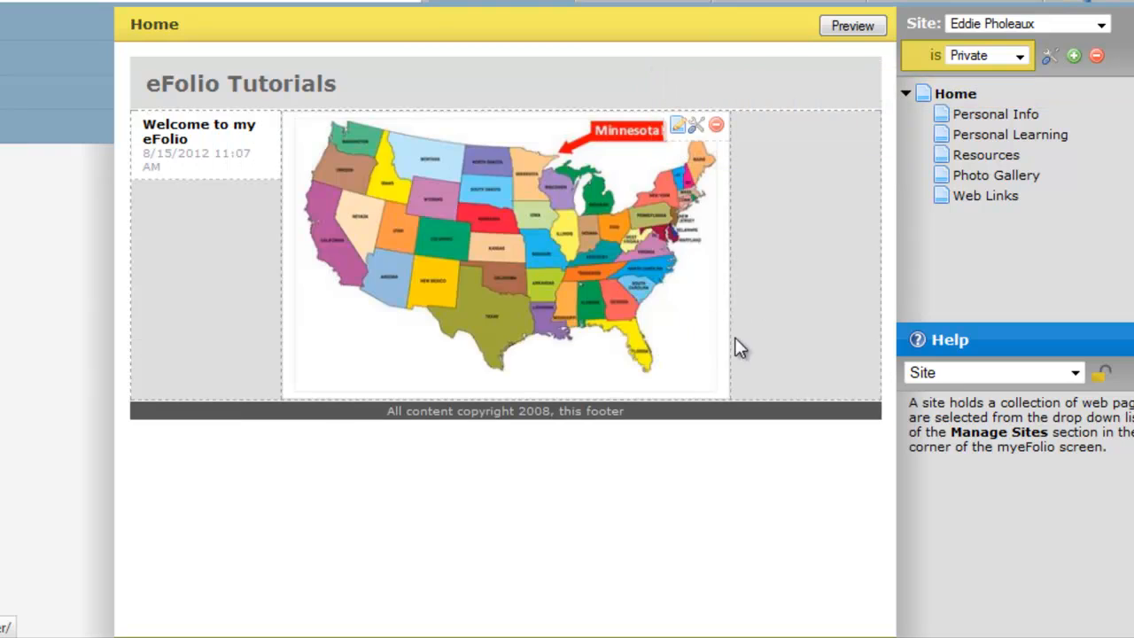